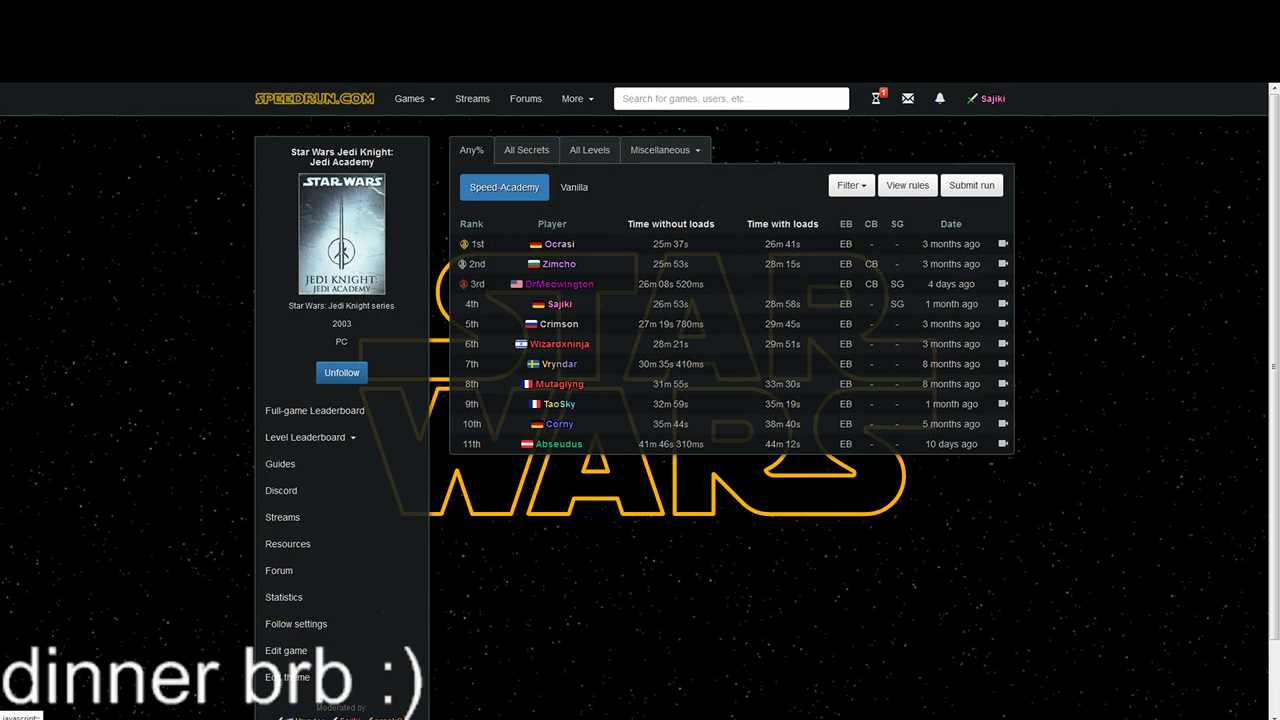
# Compare the Vanilla and Speed-Academy category runs on the Any% leaderboard.
pyautogui.click(578, 190)
pyautogui.scroll(-3, 818, 358)
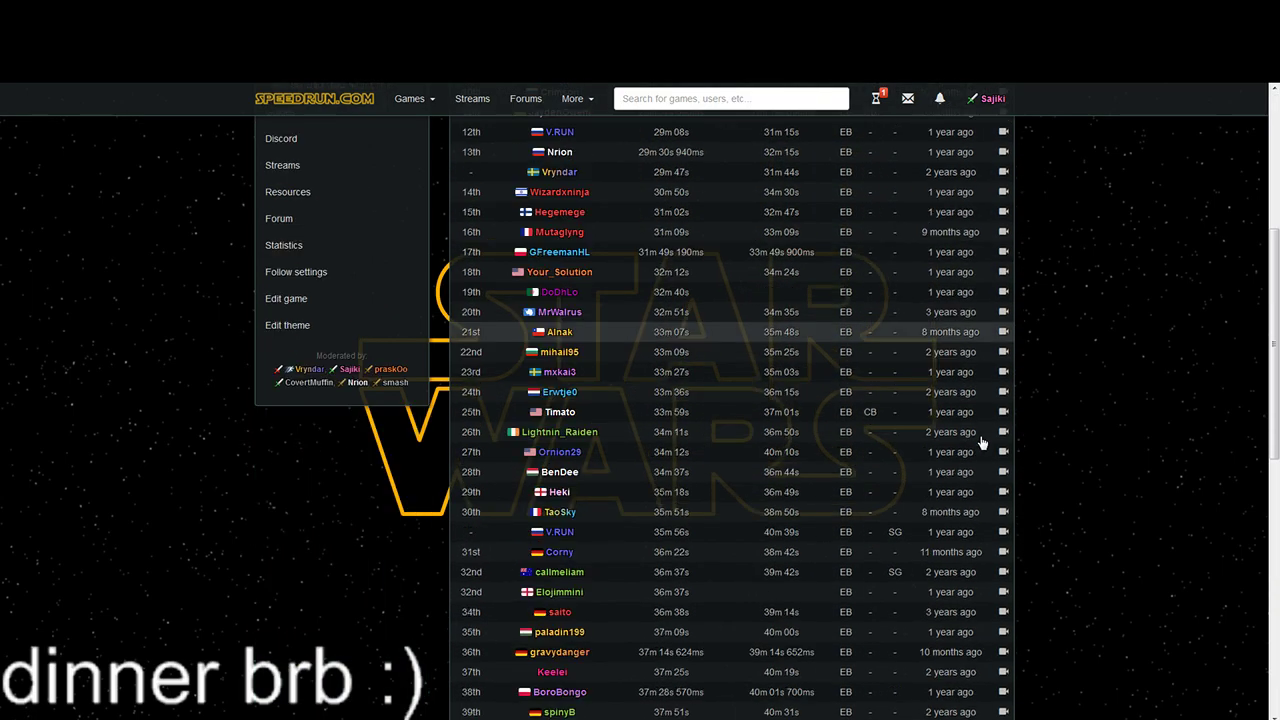
pyautogui.scroll(3, 900, 380)
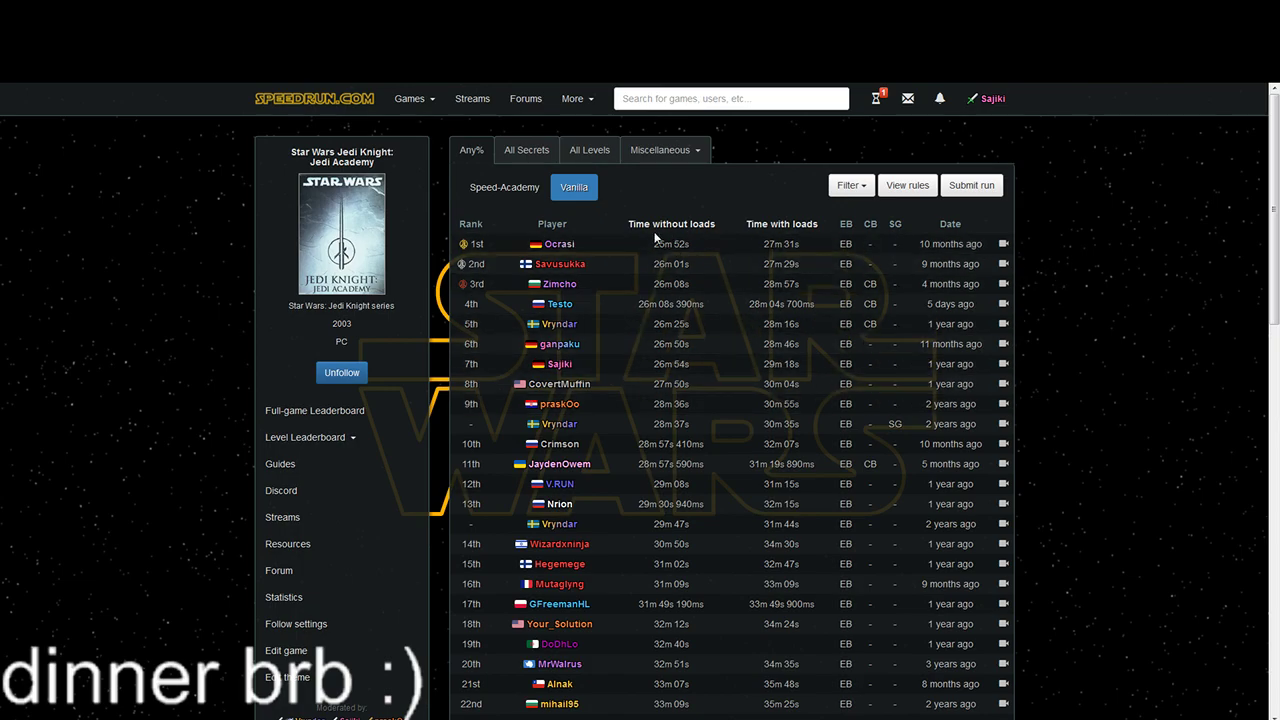
pyautogui.click(529, 192)
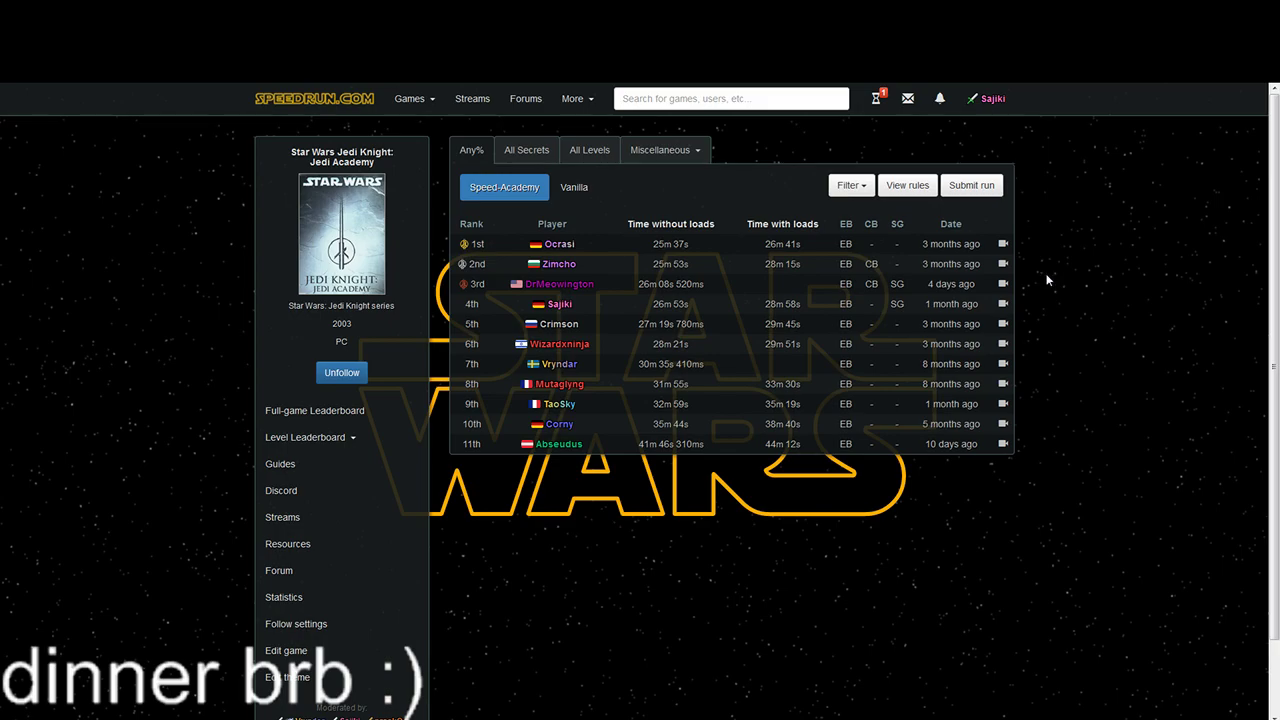
# From the game's Resources list, reach the Speed-Academy GitHub release download page.
pyautogui.click(300, 553)
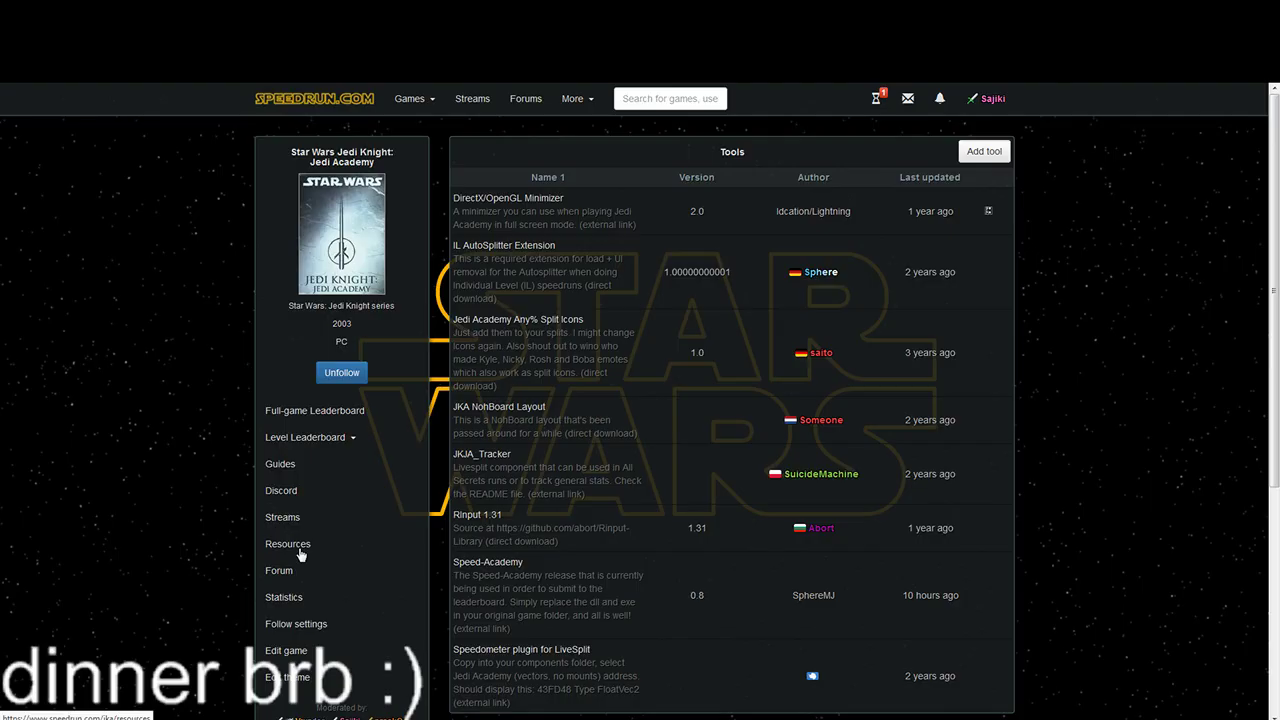
pyautogui.click(495, 590)
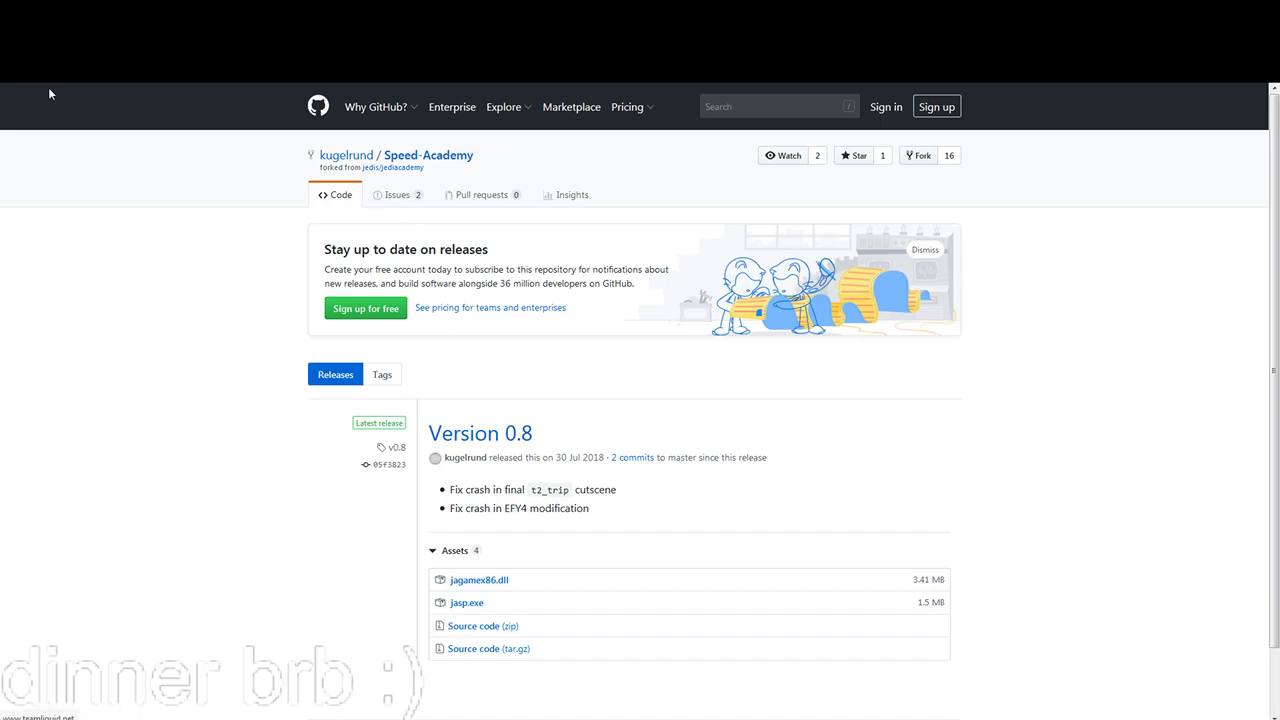
# Return to the full-game leaderboard's Speed-Academy category and show its rules.
pyautogui.hotkey('ctrl', 'Tab')
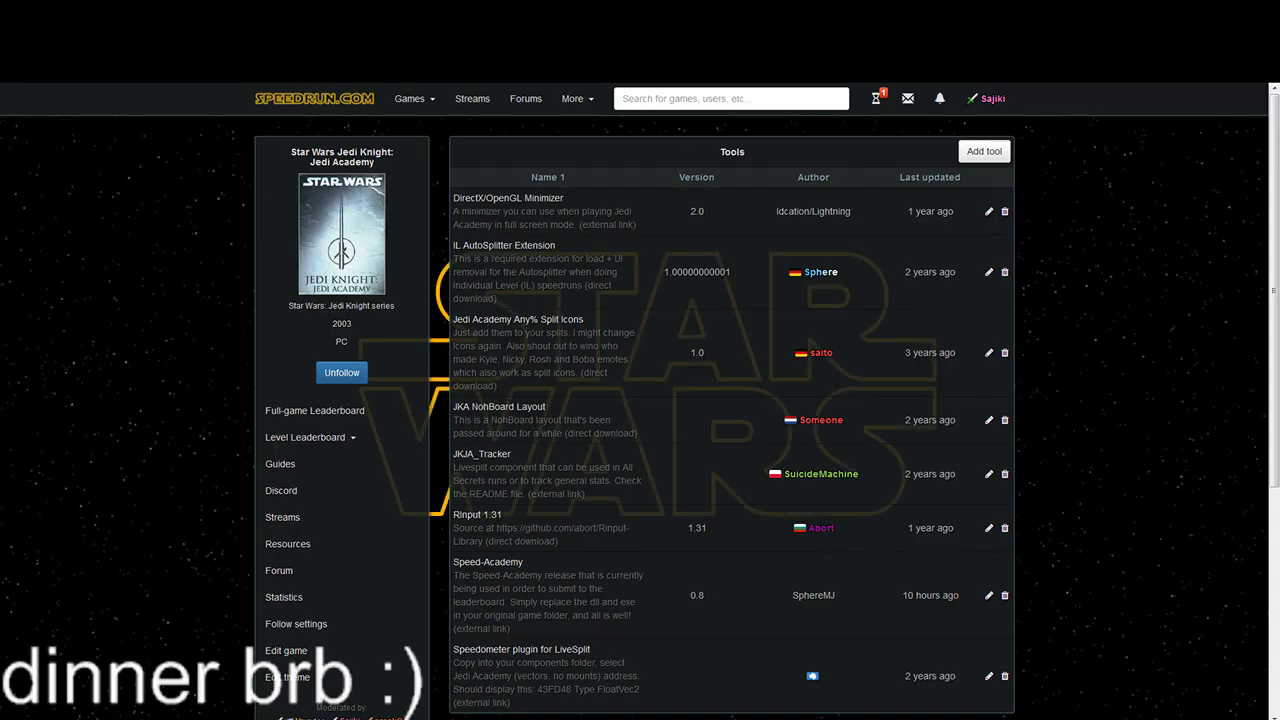
pyautogui.click(296, 226)
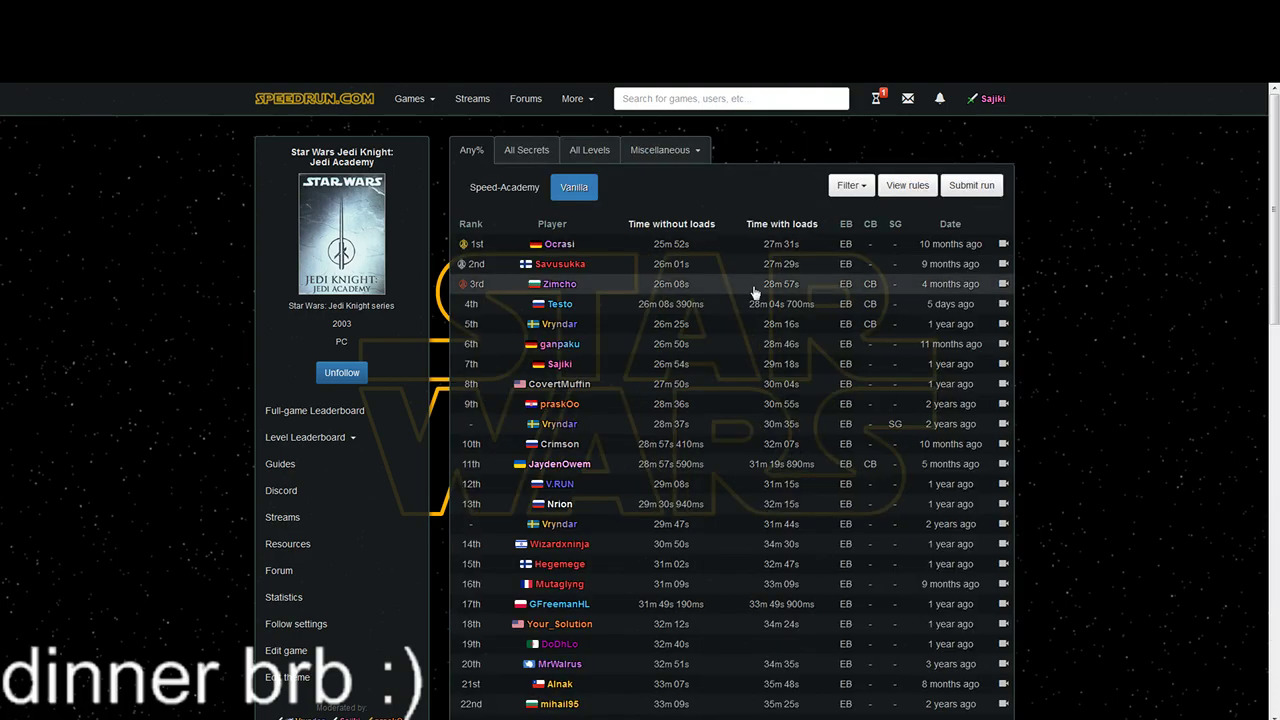
pyautogui.click(546, 195)
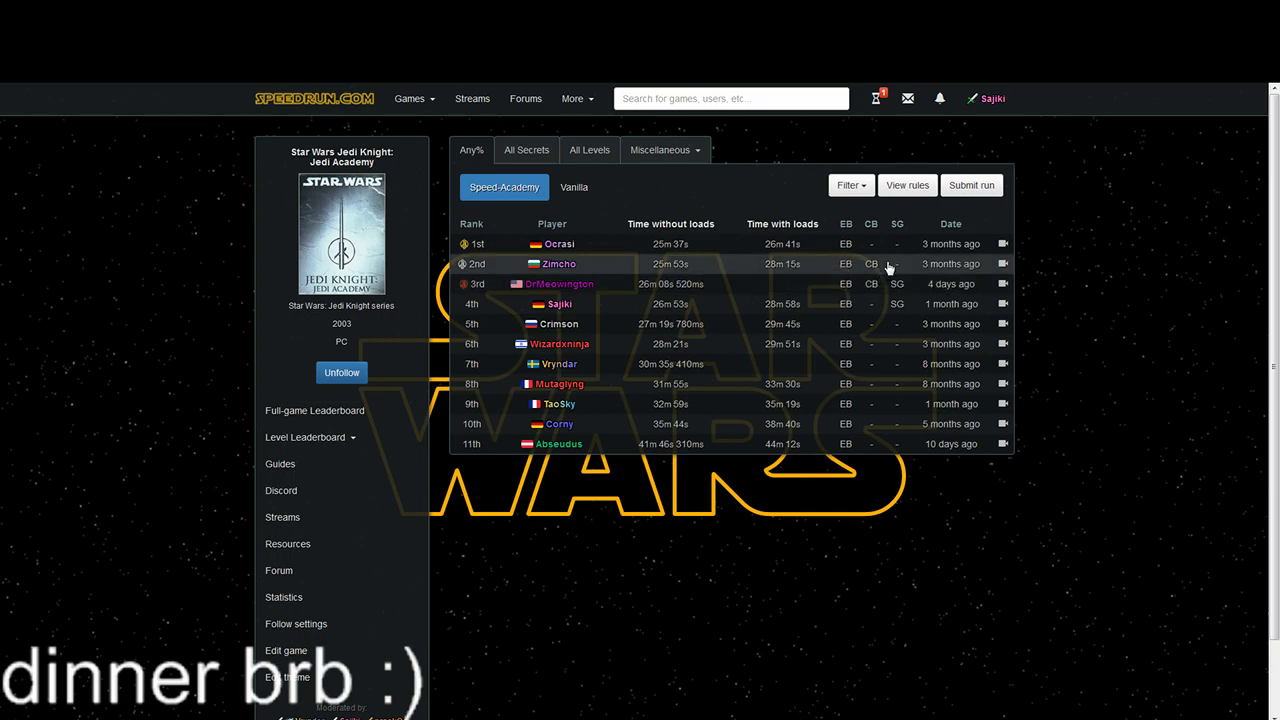
pyautogui.click(908, 190)
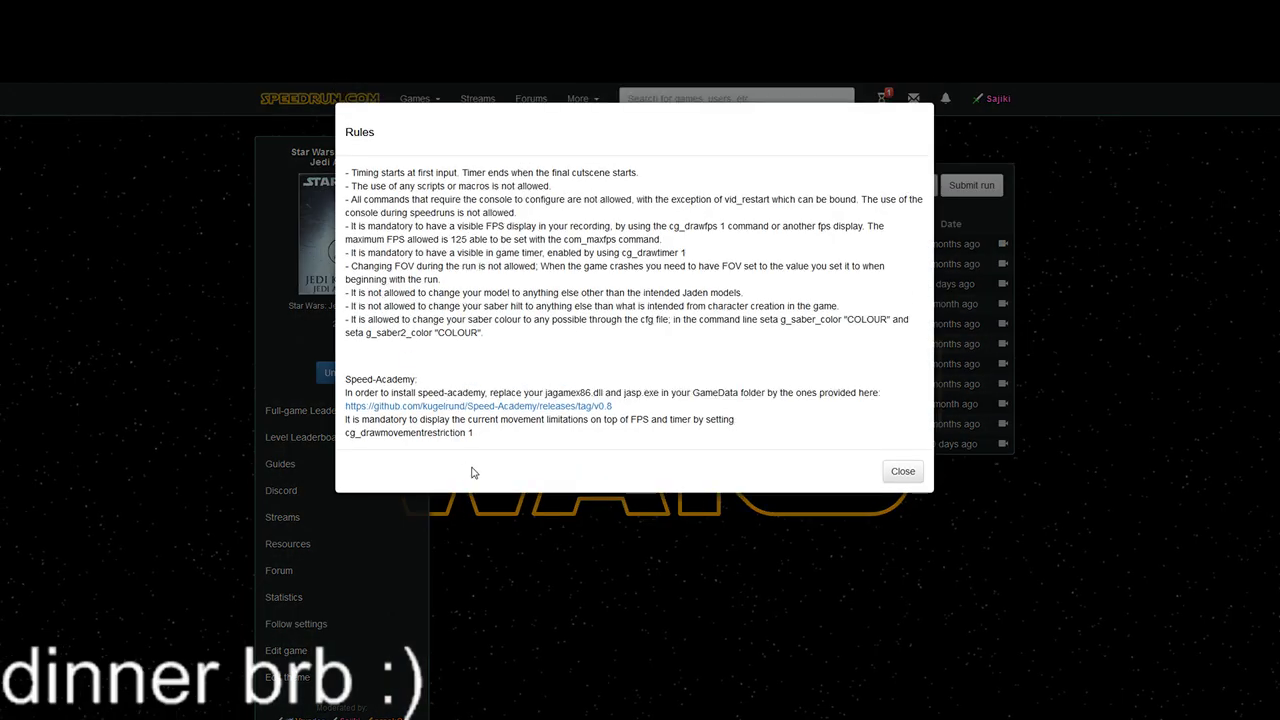
# Point out the cg_drawmovementrestriction 1 requirement in the rules, then close them.
pyautogui.moveTo(474, 472); pyautogui.dragTo(420, 210)
pyautogui.moveTo(345, 432); pyautogui.dragTo(474, 436)
pyautogui.click(476, 436)
pyautogui.moveTo(489, 421); pyautogui.dragTo(557, 422)
pyautogui.click(557, 422)
pyautogui.click(897, 473)
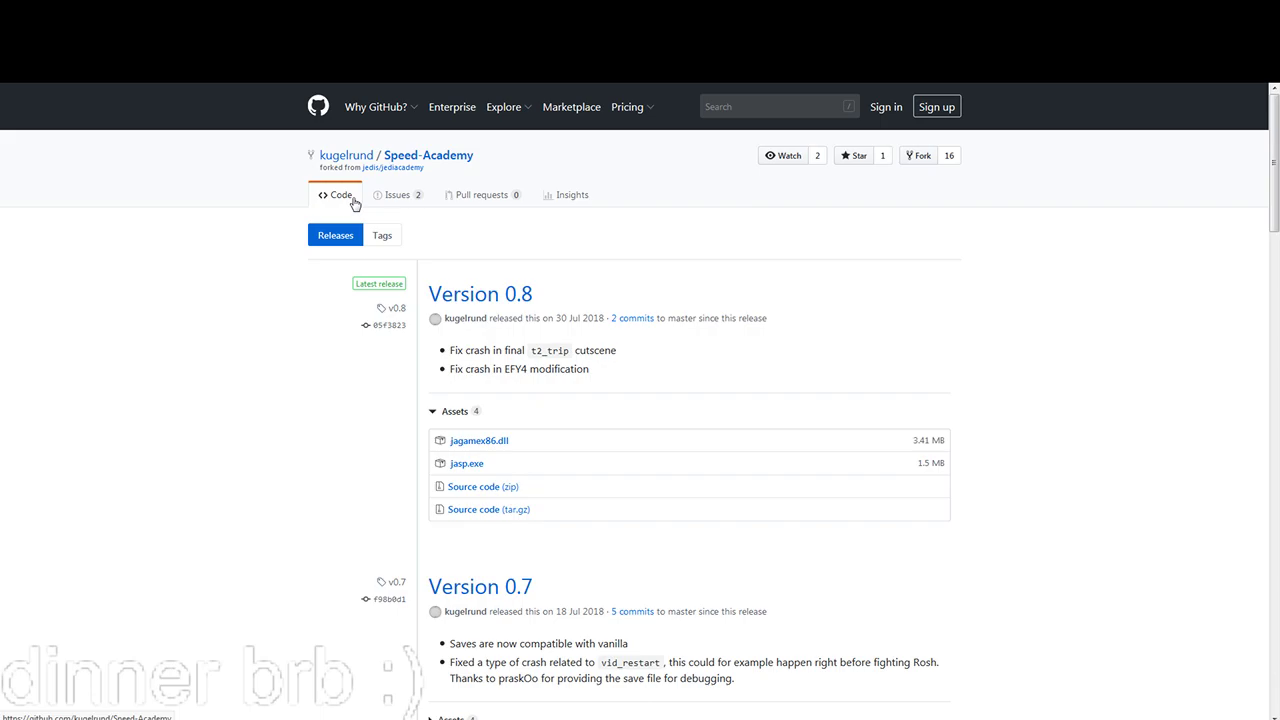
# Show the repository's Code page and point out the README's new console variables list.
pyautogui.click(354, 204)
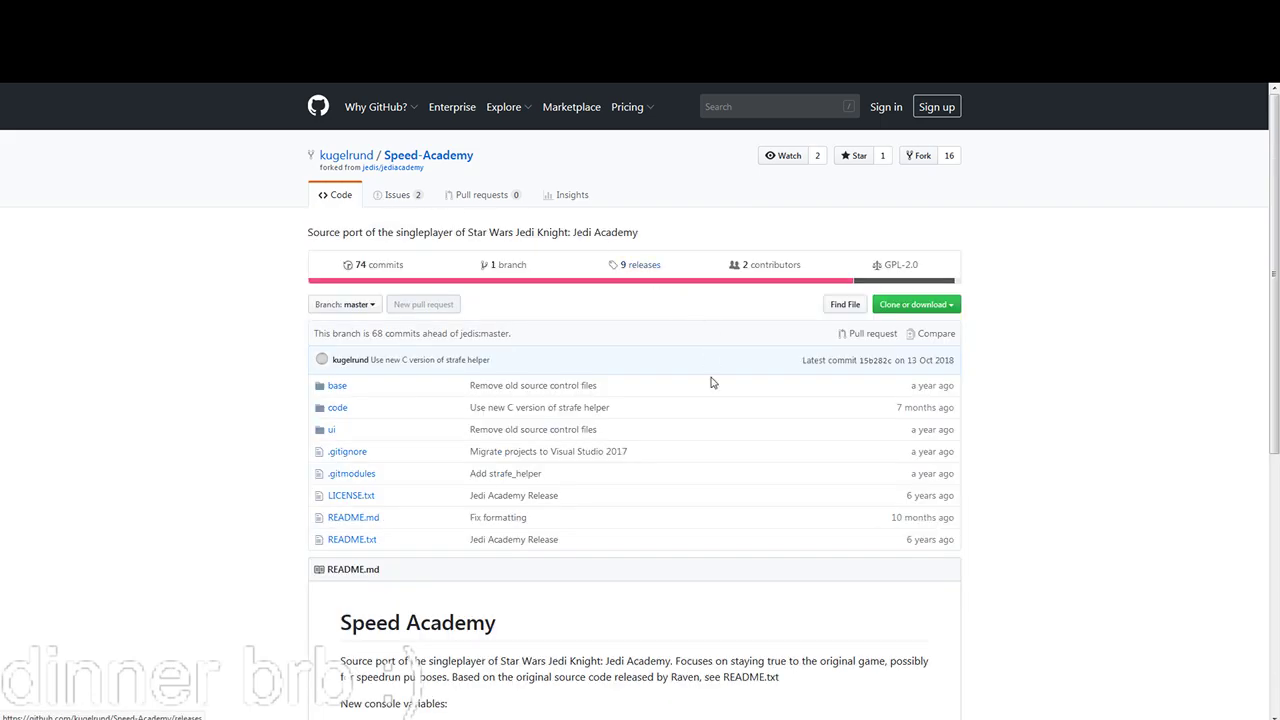
pyautogui.scroll(-3, 700, 420)
pyautogui.moveTo(351, 343)
pyautogui.mouseDown()
pyautogui.moveTo(467, 411)
pyautogui.moveTo(897, 607)
pyautogui.mouseUp()
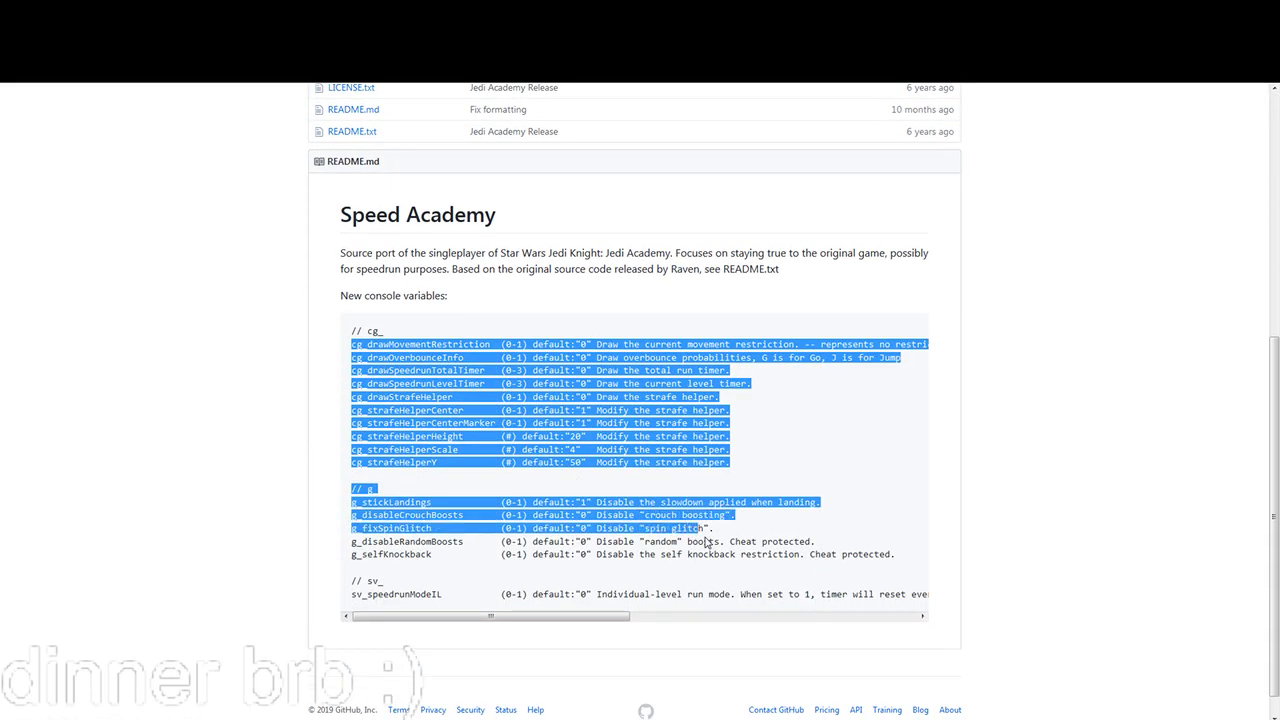
pyautogui.click(889, 526)
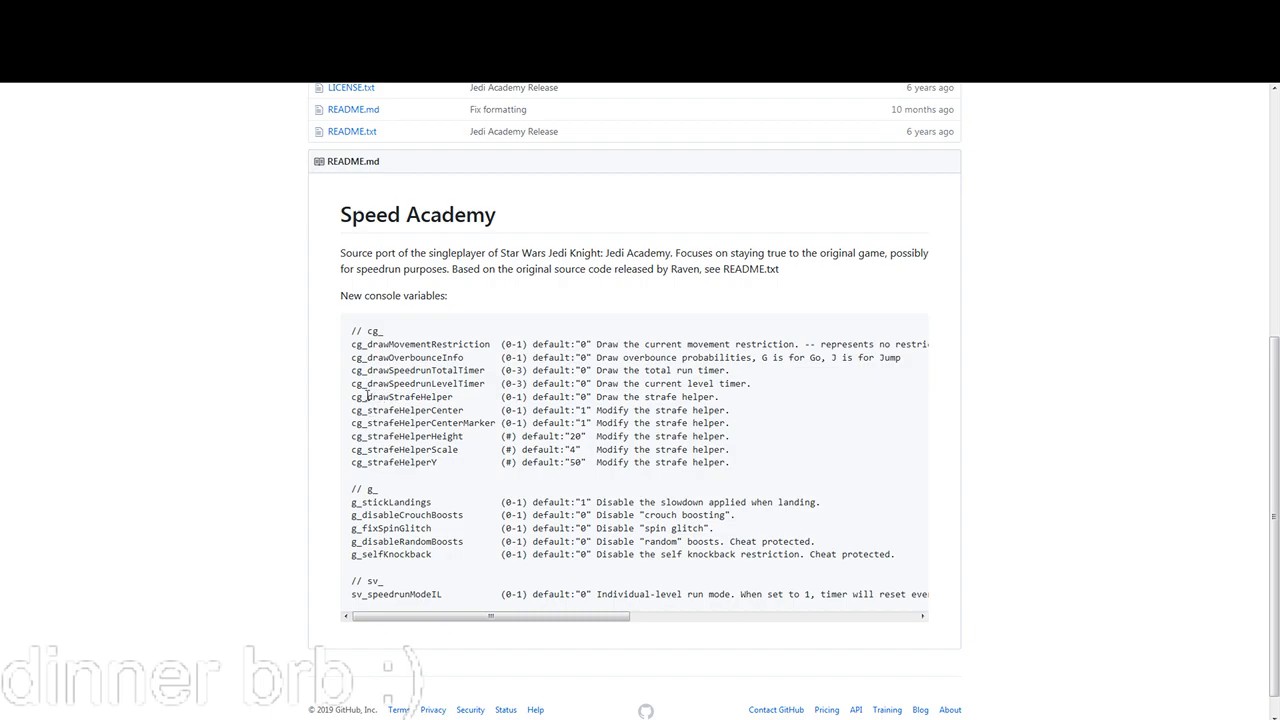
# Point out the level timer, cg_strafeHelperCenter and cg_drawStrafeHelper variables in the README.
pyautogui.moveTo(457, 384); pyautogui.dragTo(447, 384)
pyautogui.moveTo(352, 410); pyautogui.dragTo(475, 424)
pyautogui.click(432, 418)
pyautogui.moveTo(367, 410); pyautogui.dragTo(466, 412)
pyautogui.click(375, 420)
pyautogui.moveTo(353, 413); pyautogui.dragTo(466, 412)
pyautogui.click(400, 413)
pyautogui.moveTo(500, 397); pyautogui.dragTo(353, 398)
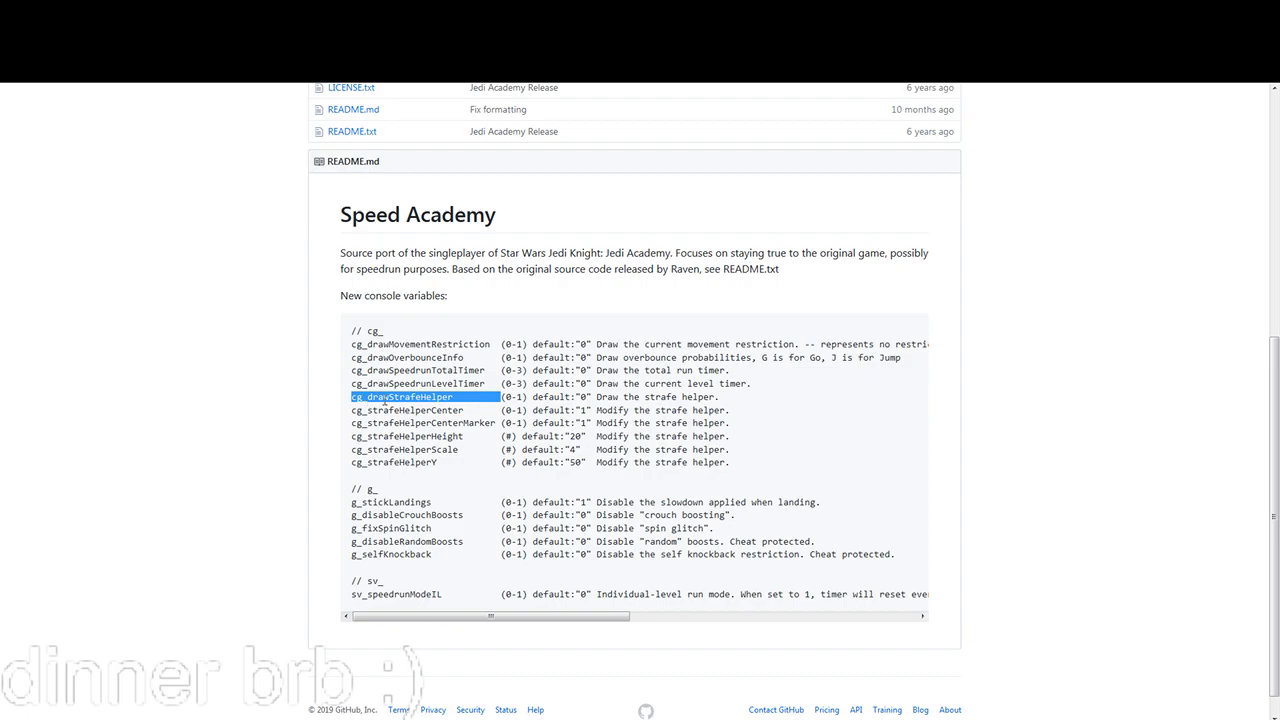
pyautogui.click(404, 399)
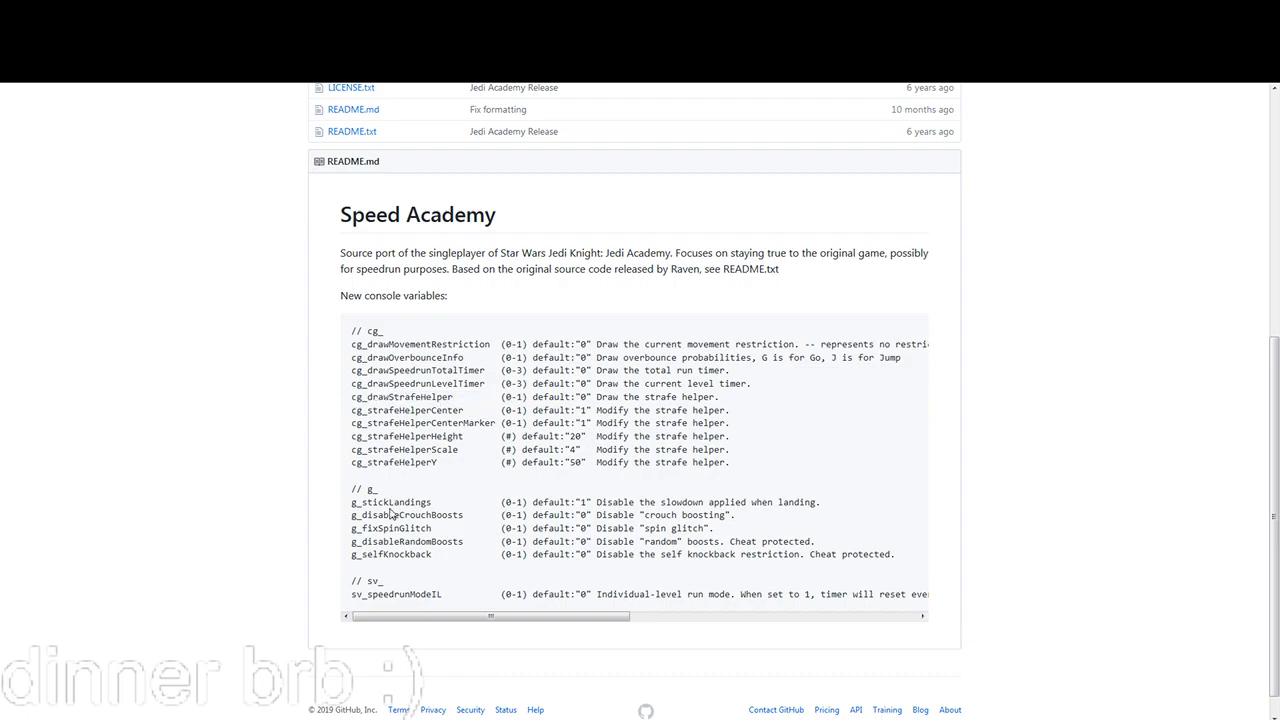
# Point out the g_ boost and glitch variables and g_stickLandings' default value of 1.
pyautogui.moveTo(352, 491); pyautogui.dragTo(553, 555)
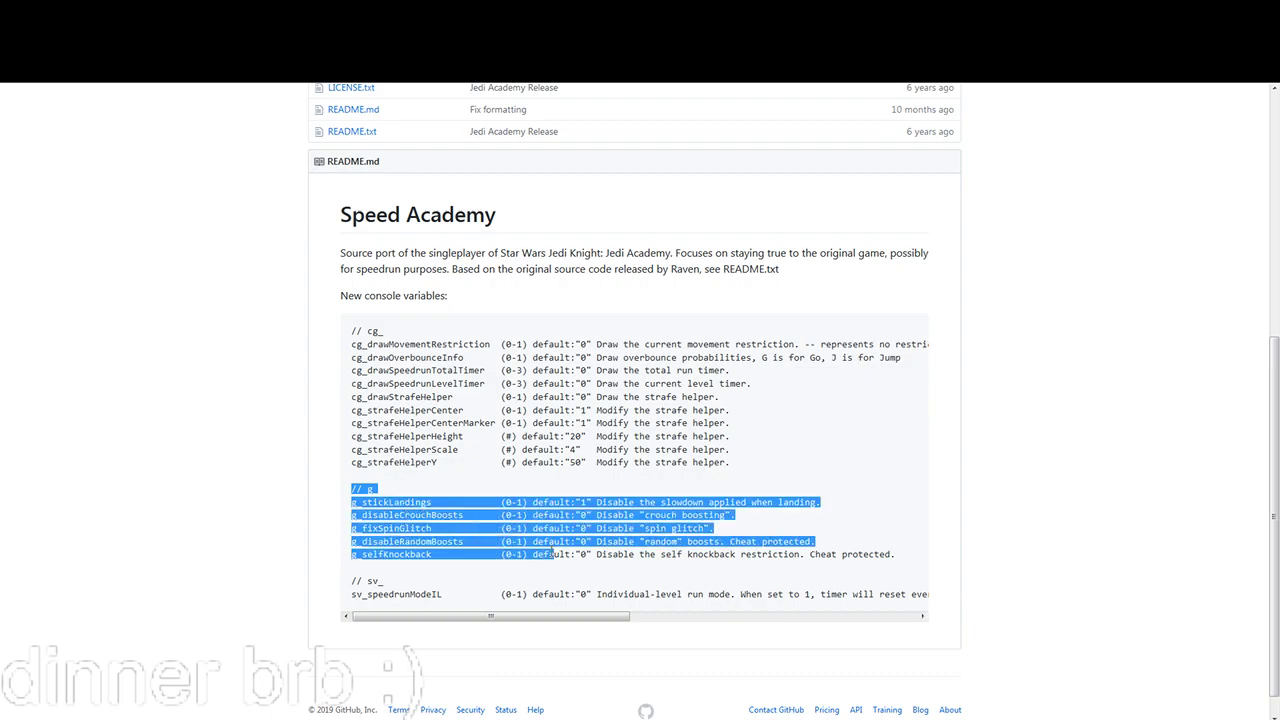
pyautogui.click(551, 552)
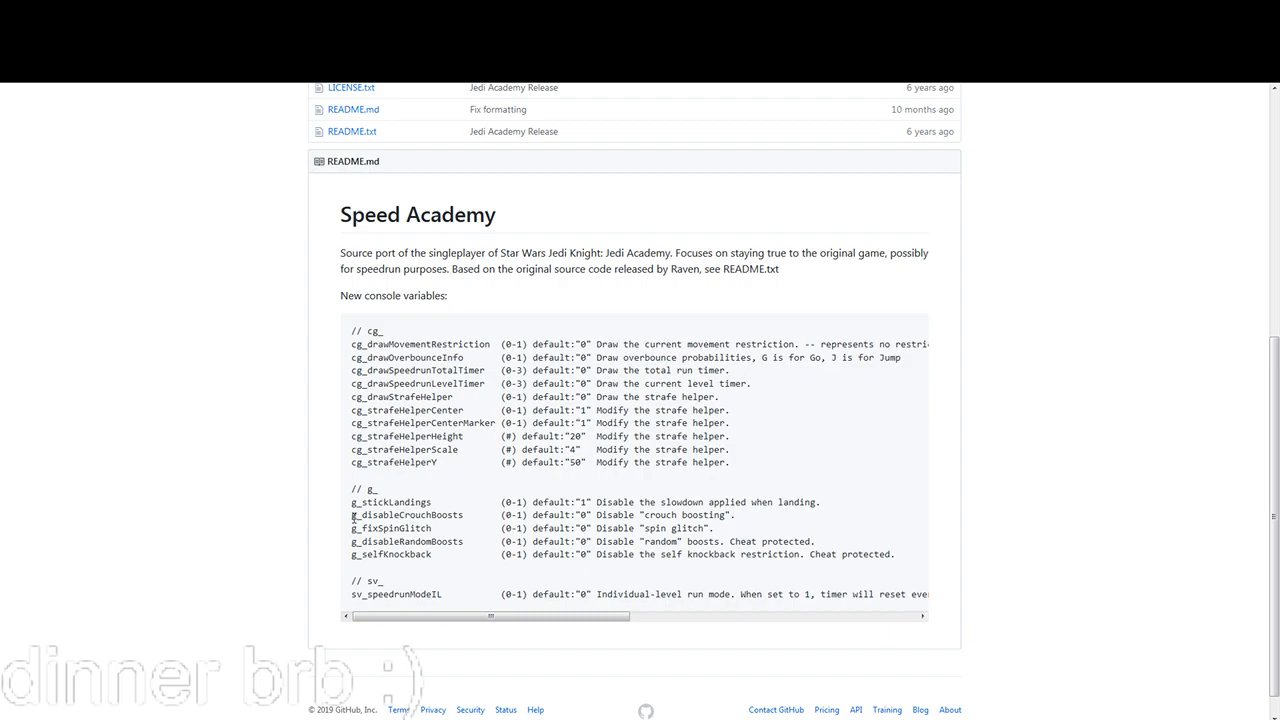
pyautogui.moveTo(352, 502); pyautogui.dragTo(431, 502)
pyautogui.click(431, 502)
pyautogui.doubleClick(586, 502)
pyautogui.click(551, 515)
pyautogui.moveTo(396, 505)
pyautogui.mouseDown()
pyautogui.moveTo(622, 503)
pyautogui.moveTo(597, 506)
pyautogui.mouseUp()
pyautogui.click(590, 504)
pyautogui.doubleClick(583, 502)
pyautogui.click(583, 502)
# Switch to speedrun.com and show the Miscellaneous category leaderboard.
pyautogui.hotkey('ctrl', 'Tab')
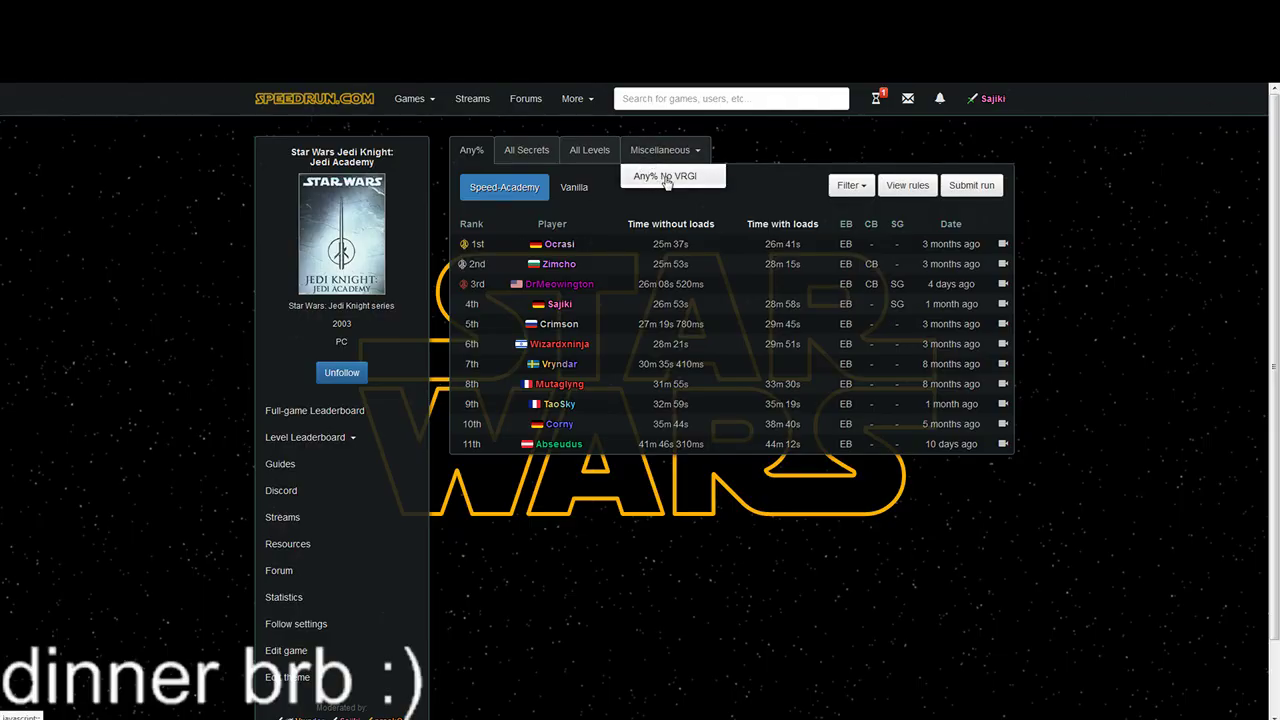
pyautogui.click(664, 176)
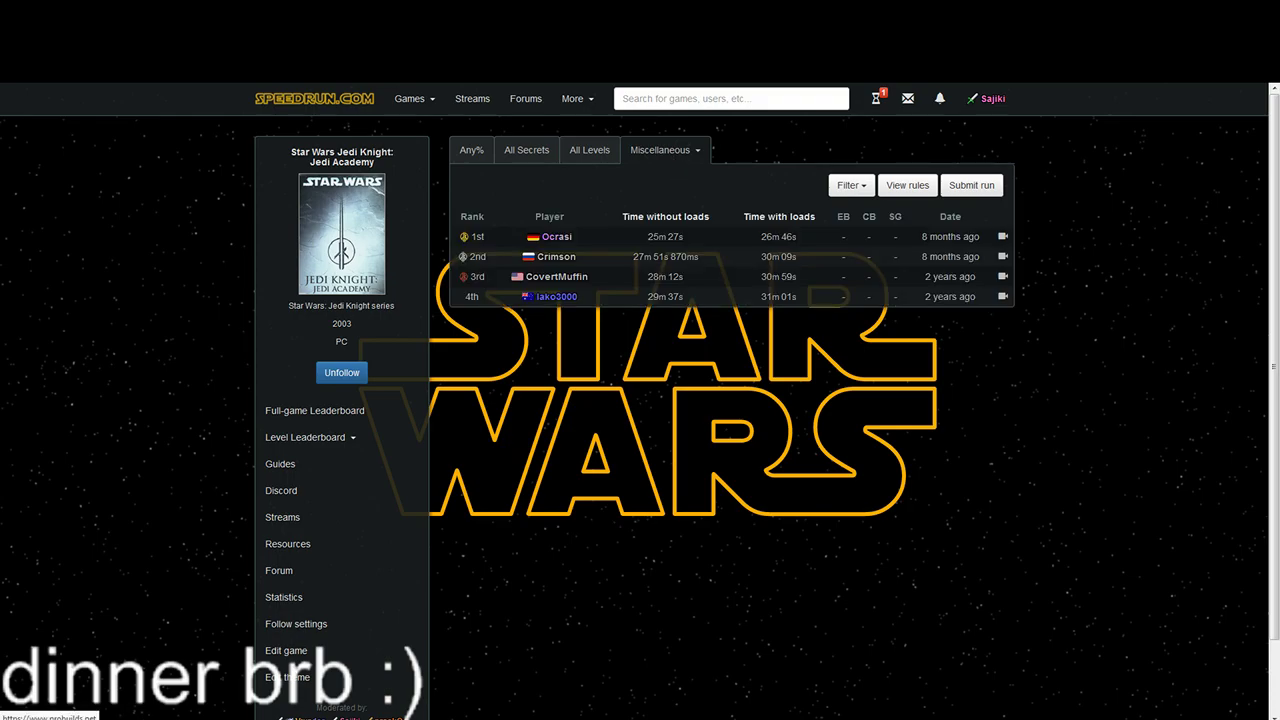
# Back in the README, point out the g_disableCrouchBoosts and g_fixSpinGlitch lines.
pyautogui.hotkey('ctrl', 'Tab')
pyautogui.moveTo(376, 515); pyautogui.dragTo(455, 545)
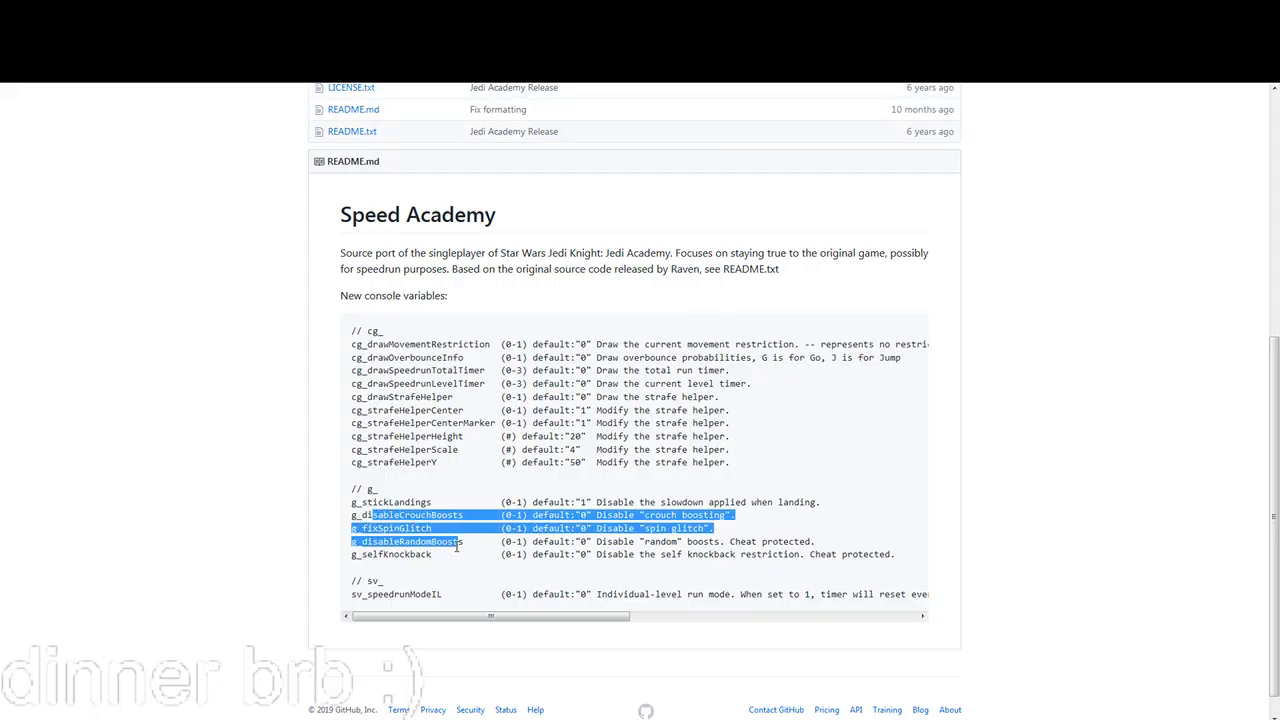
pyautogui.click(455, 545)
pyautogui.moveTo(366, 515)
pyautogui.mouseDown()
pyautogui.moveTo(451, 516)
pyautogui.moveTo(408, 516)
pyautogui.mouseUp()
pyautogui.click(443, 514)
pyautogui.click(451, 516)
pyautogui.click(408, 522)
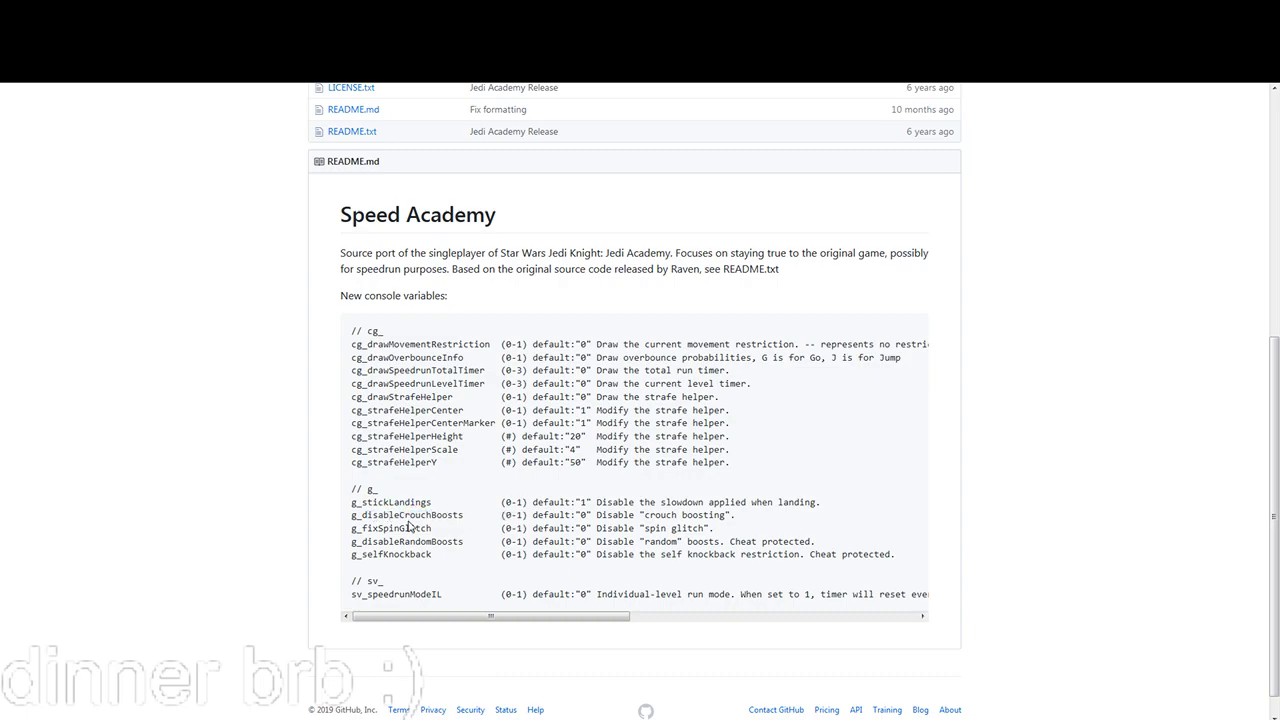
pyautogui.doubleClick(380, 528)
pyautogui.click(496, 527)
# Point out the random boosts and self knockback lines, the crouch boost default, and the movement restriction variable.
pyautogui.moveTo(380, 541); pyautogui.dragTo(438, 556)
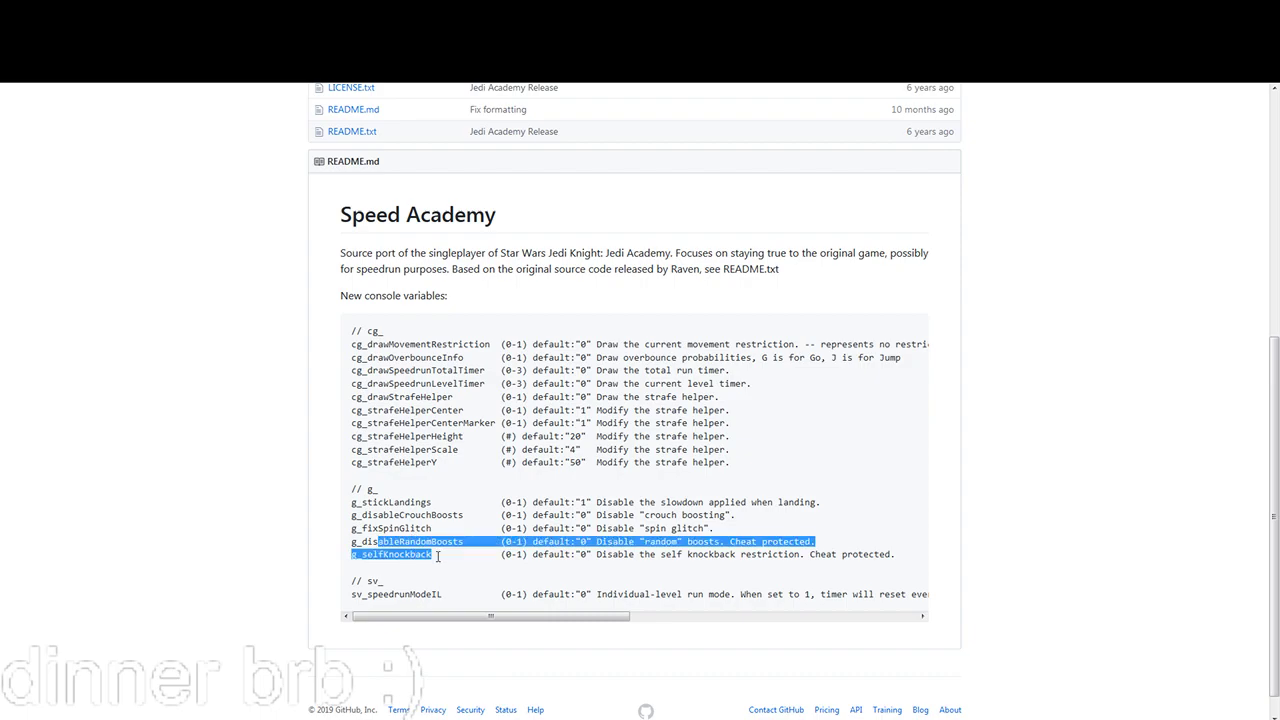
pyautogui.click(436, 545)
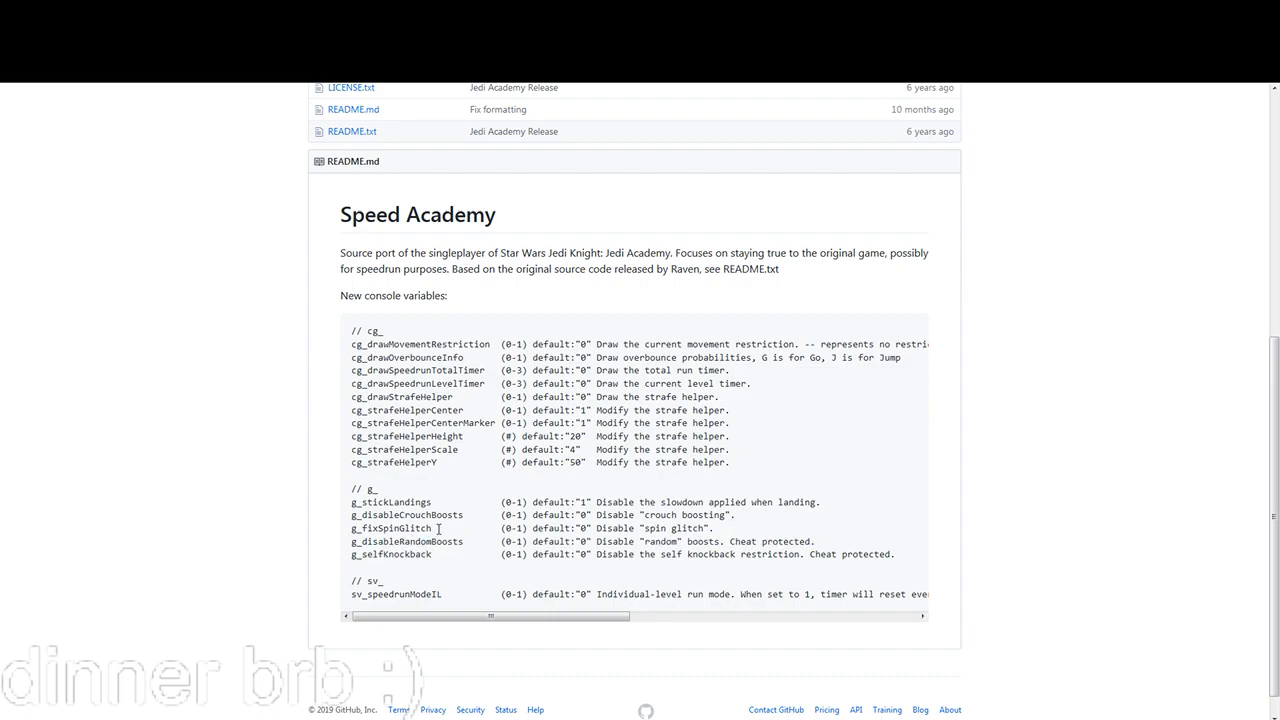
pyautogui.moveTo(497, 515); pyautogui.dragTo(521, 529)
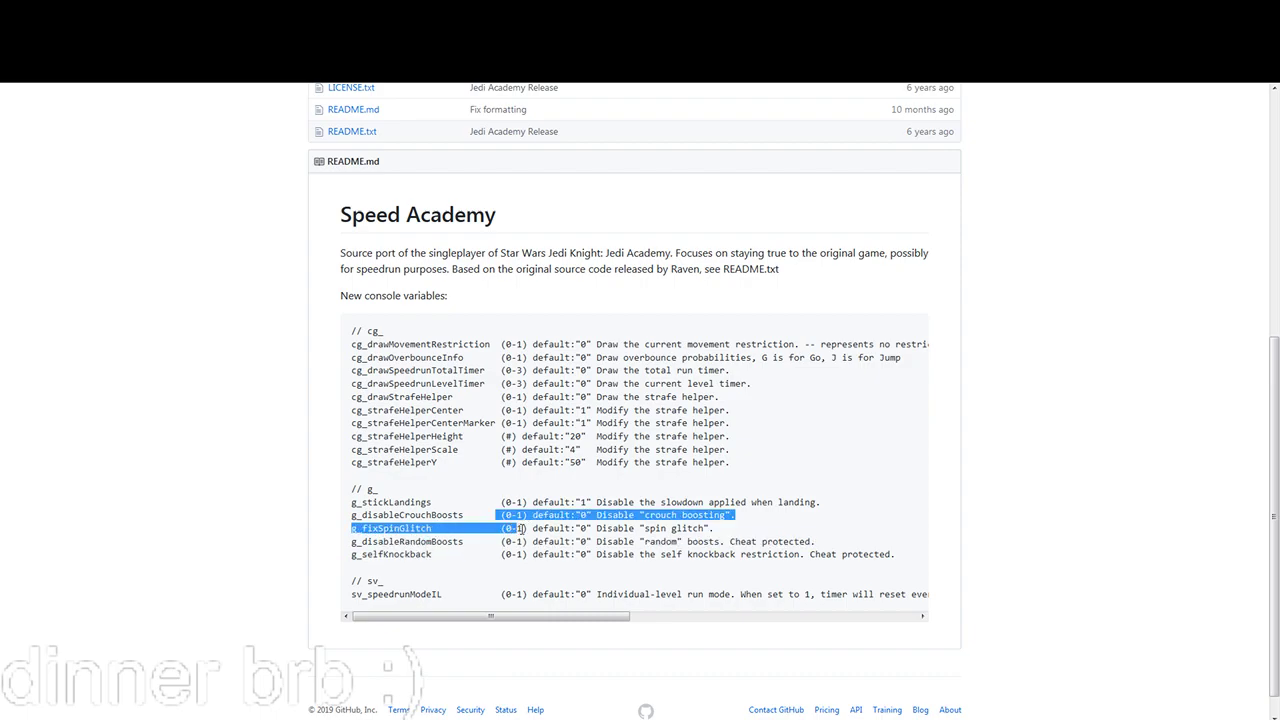
pyautogui.click(517, 530)
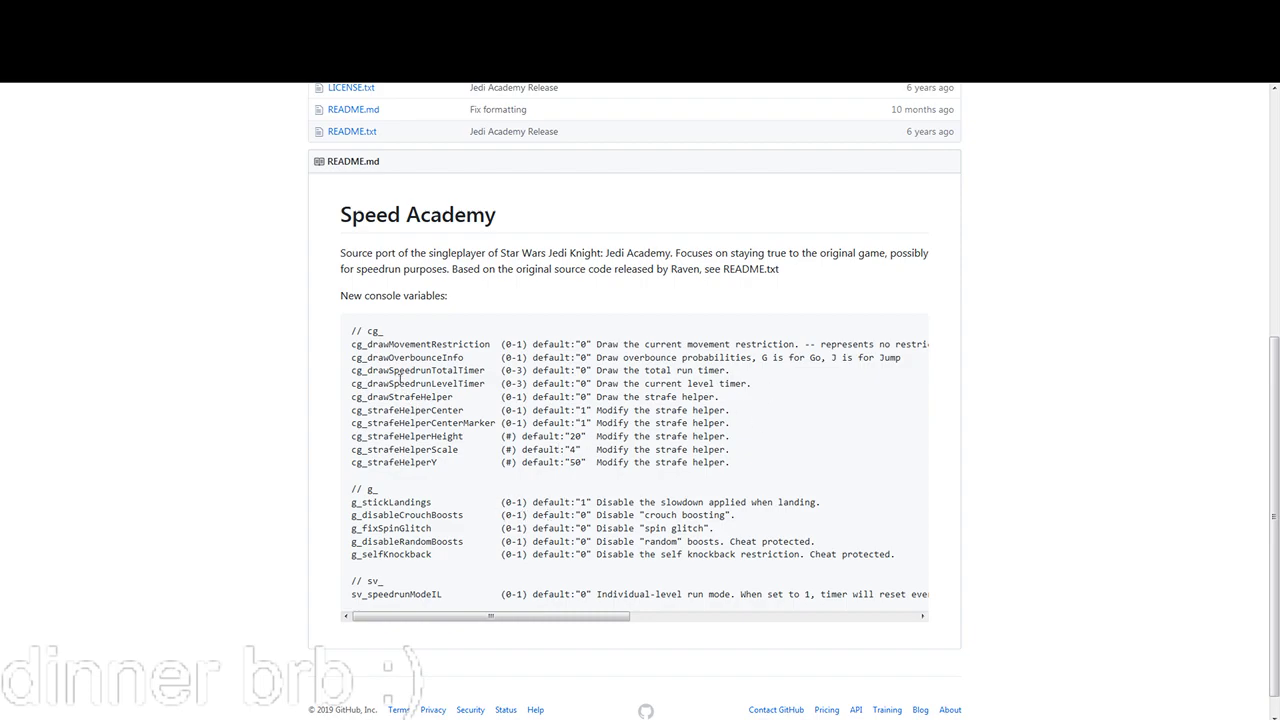
pyautogui.moveTo(403, 348); pyautogui.dragTo(498, 343)
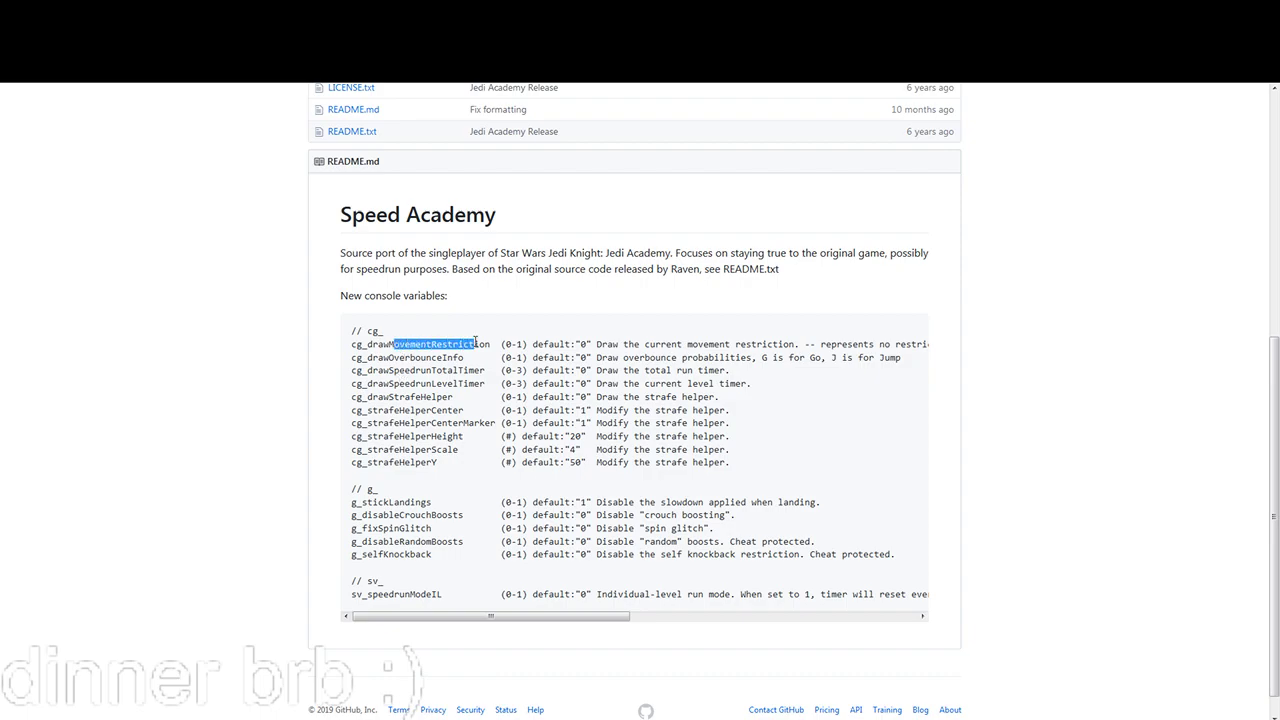
pyautogui.click(498, 343)
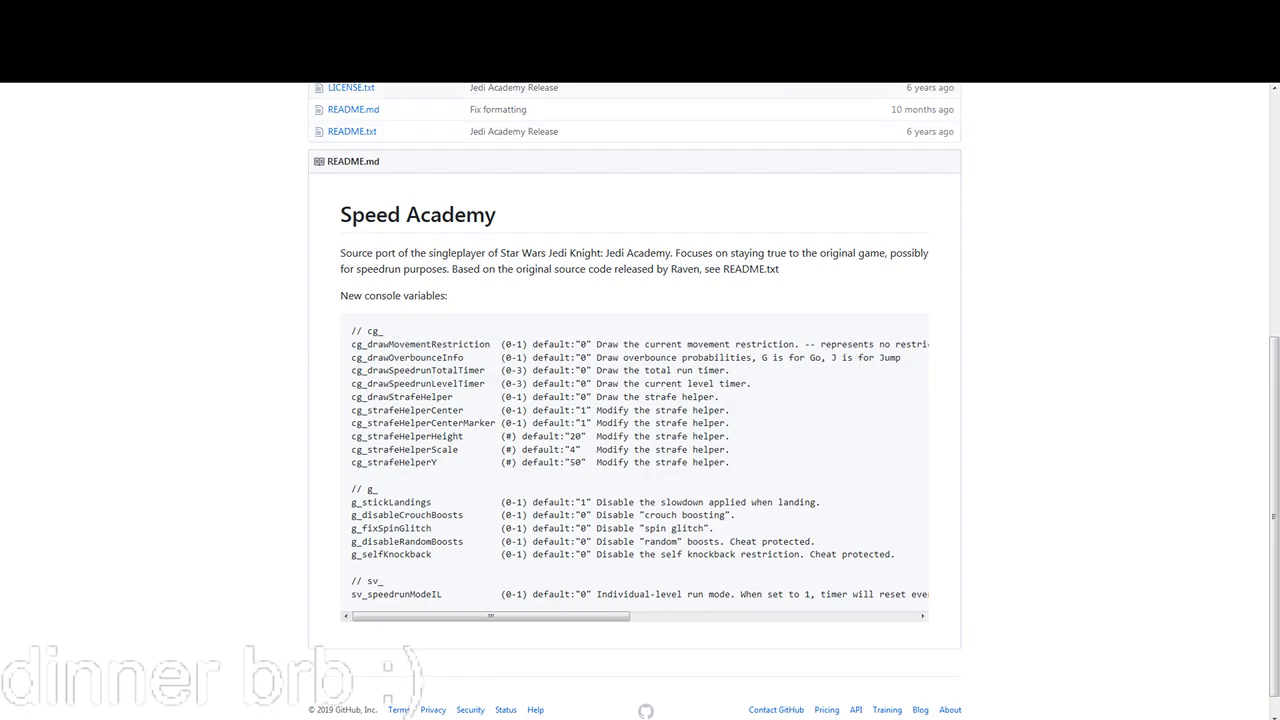
# On speedrun.com, view Ocrasi's 1st-place Speed-Academy run page and its EB and CB entries.
pyautogui.hotkey('ctrl', 'Tab')
pyautogui.click(470, 150)
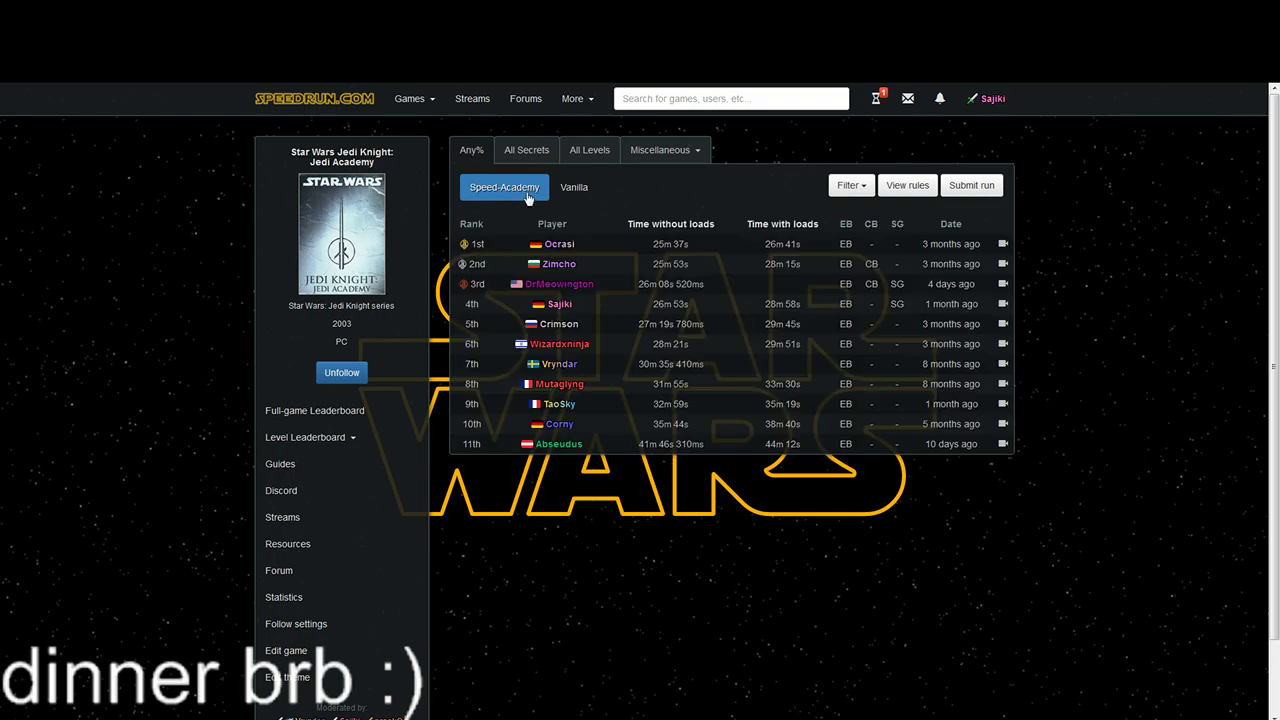
pyautogui.click(606, 250)
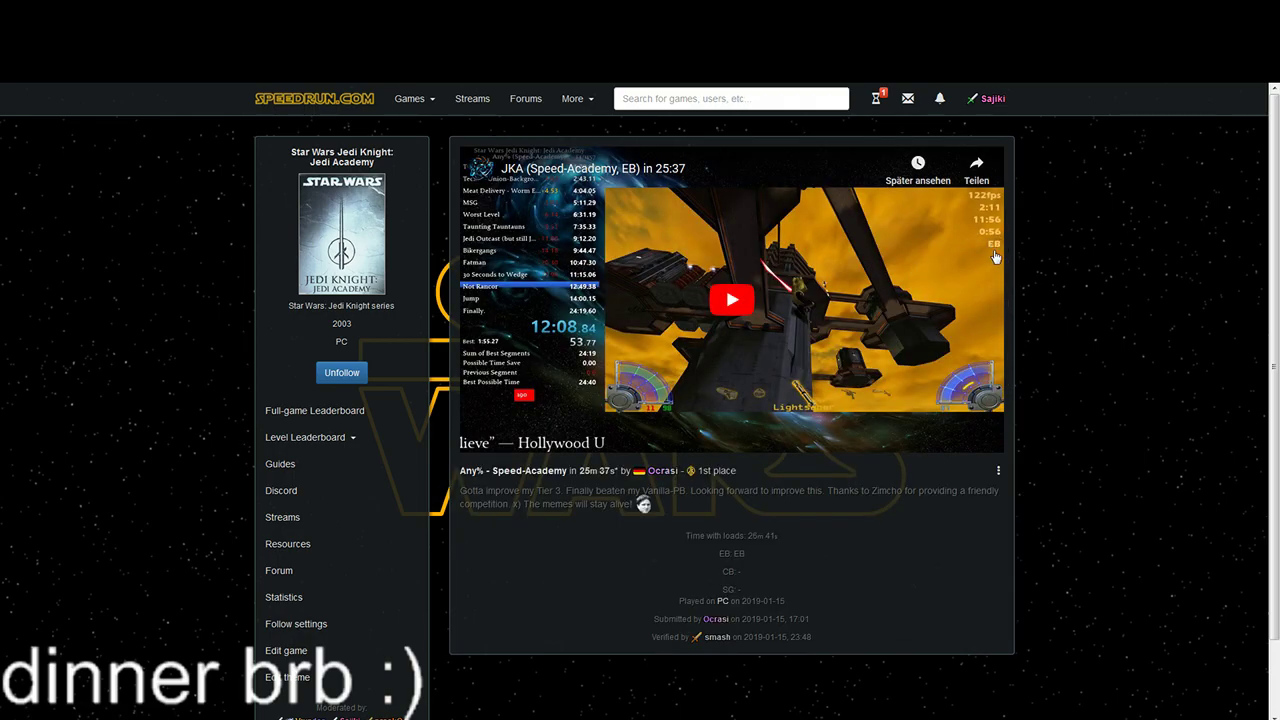
pyautogui.moveTo(722, 558); pyautogui.dragTo(758, 581)
pyautogui.click(760, 592)
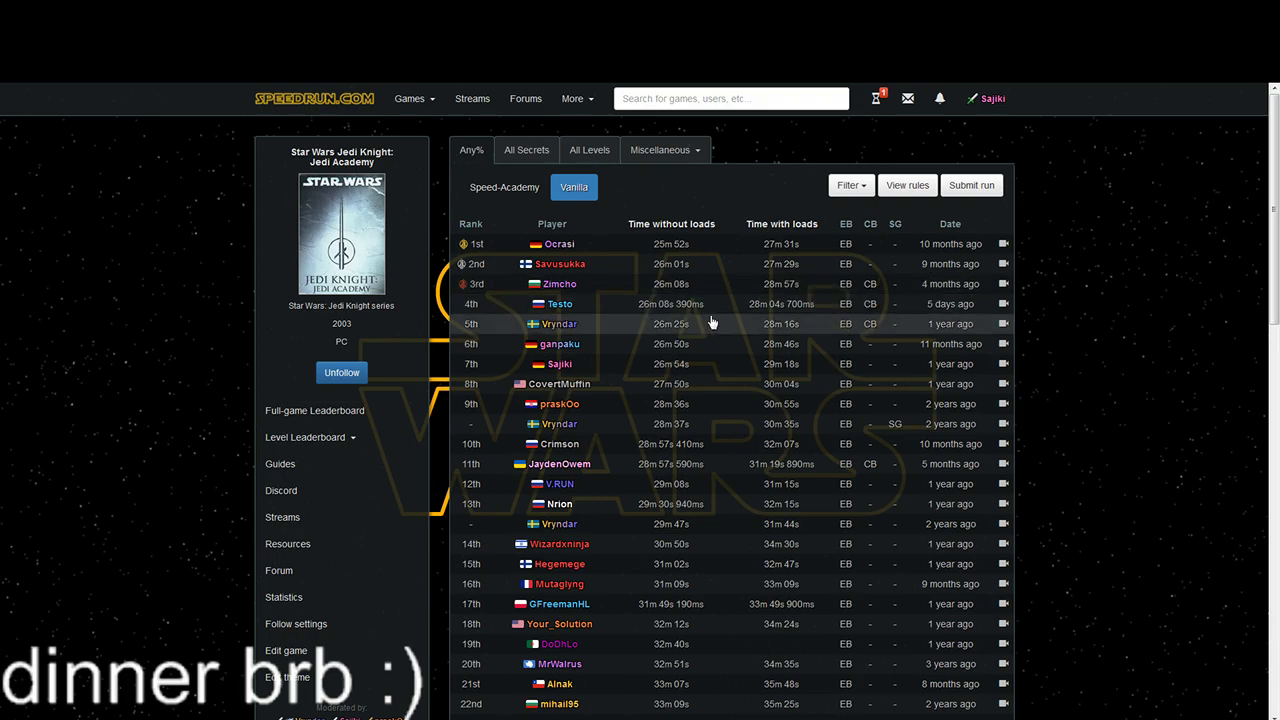
# Return to the Speed-Academy leaderboard and view Sajiki's 4th-place run page.
pyautogui.click(495, 192)
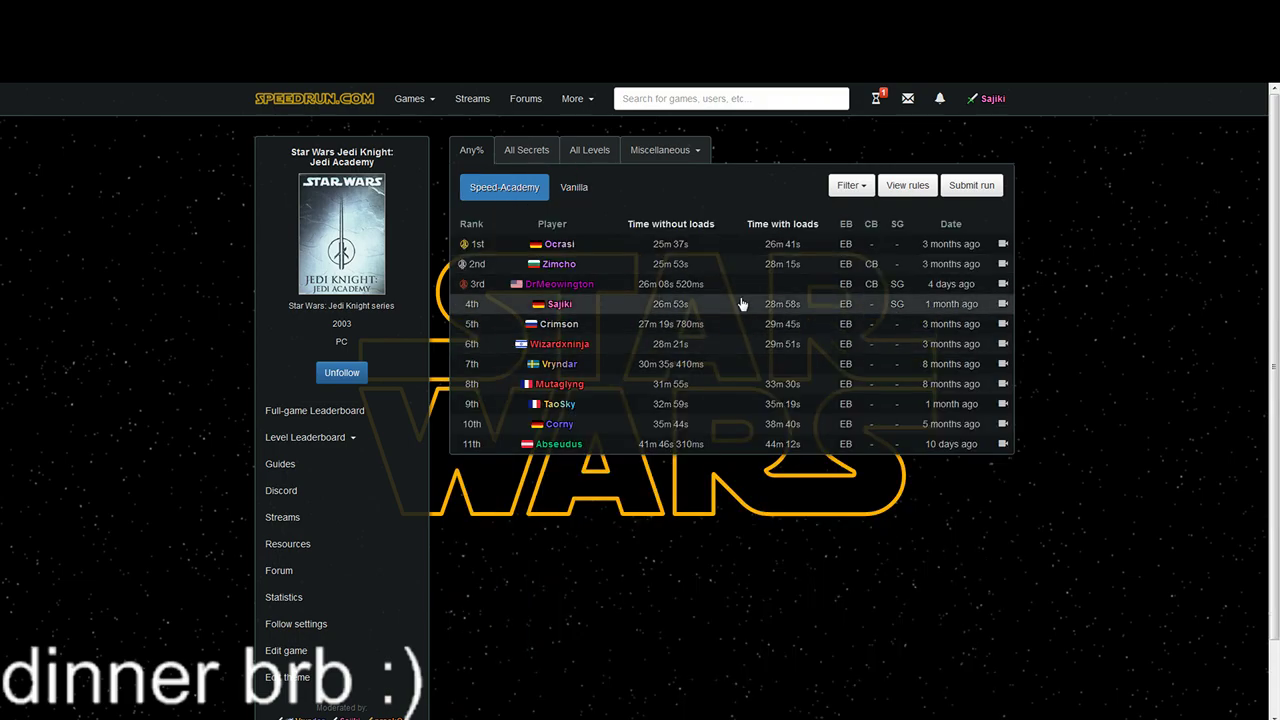
pyautogui.click(742, 304)
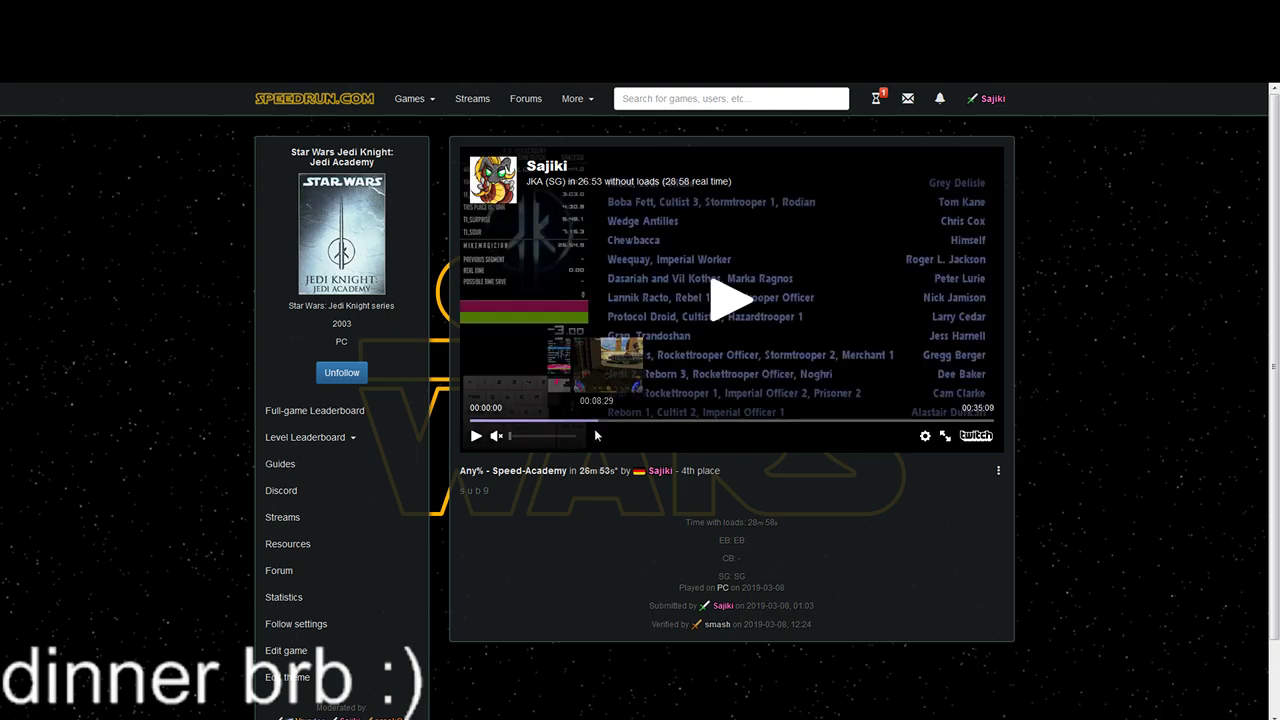
# Play the 4th-place run video, skip ahead to about 4:36, and pause it.
pyautogui.click(729, 317)
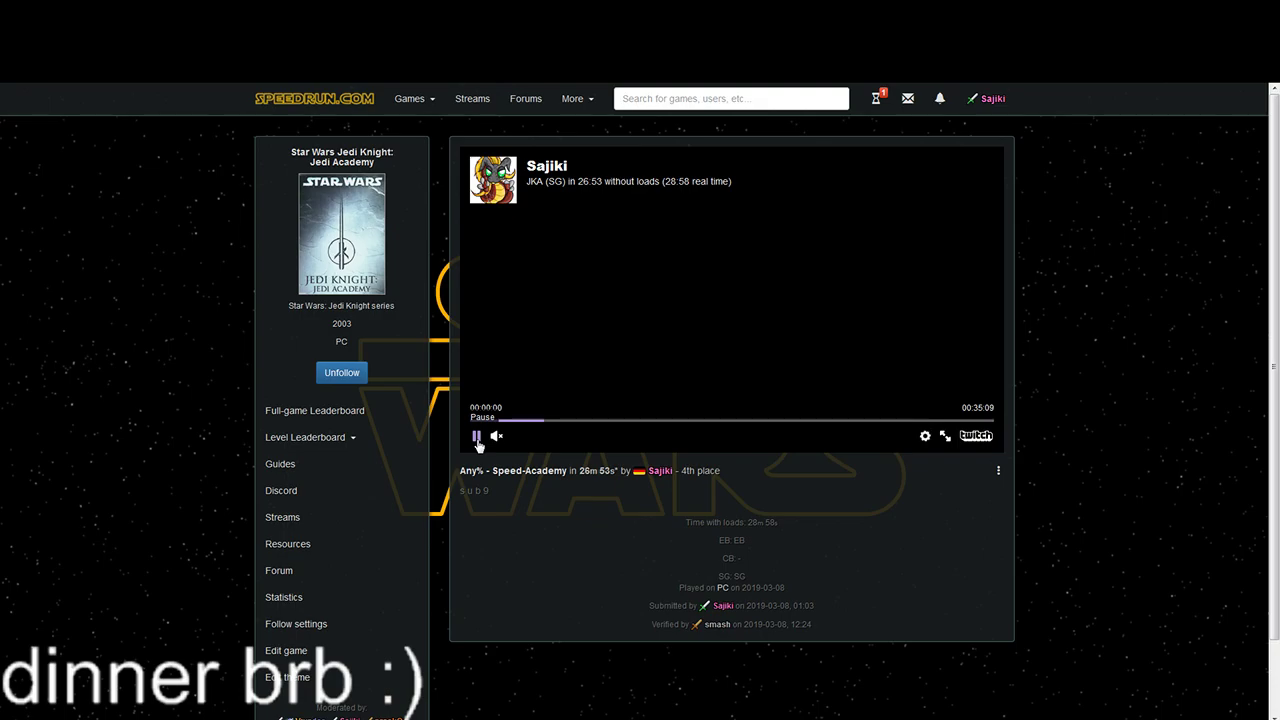
pyautogui.click(537, 421)
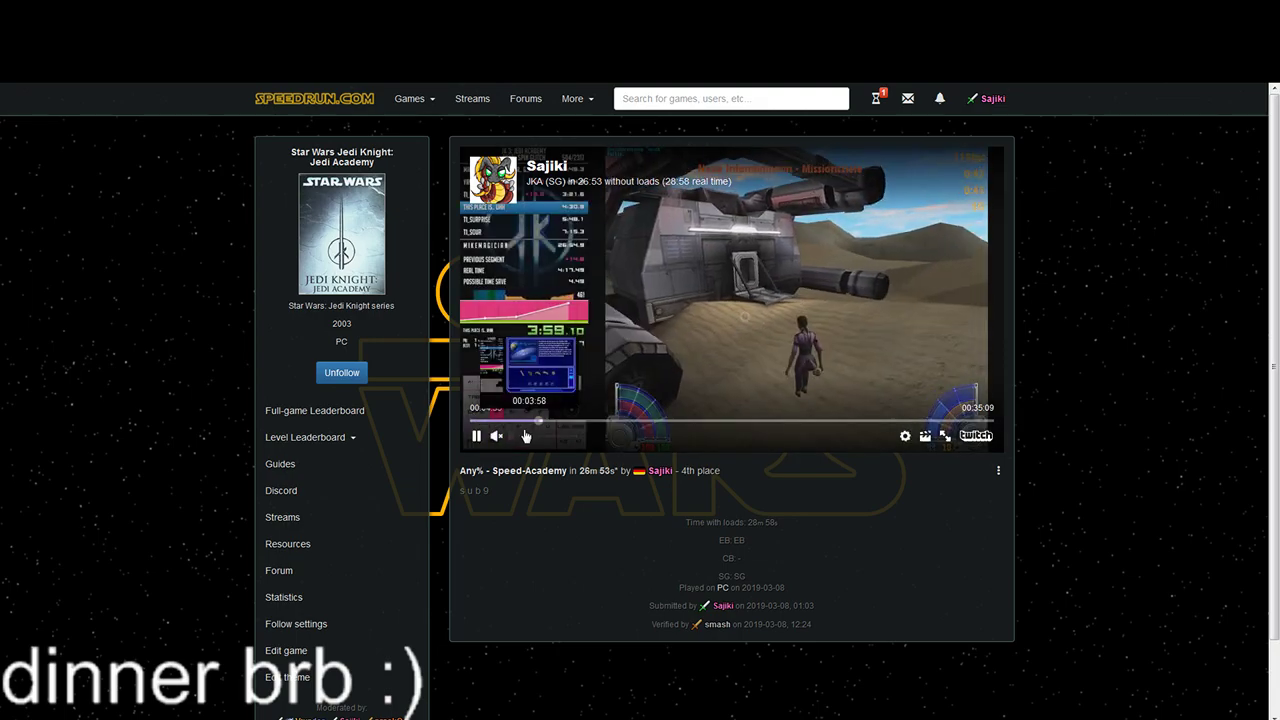
pyautogui.press('space')
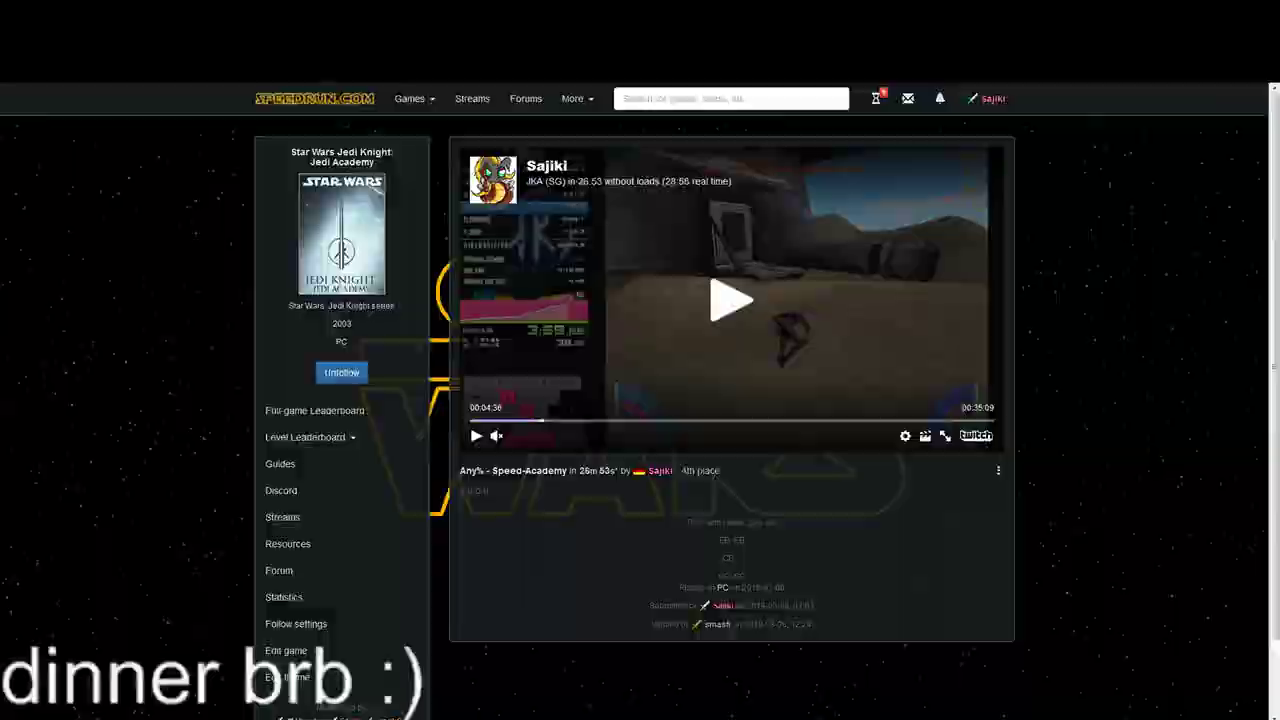